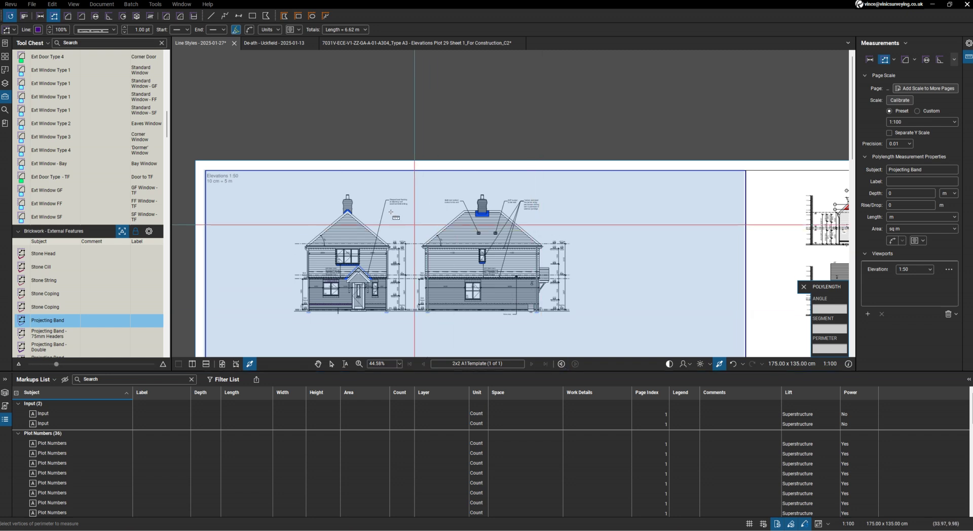
- Place an Ext Door Type 1 (Standard Door) markup over the front door of the house elevation in the 1:50 viewport
left_click_drag(507, 373, 497, 448)
scroll(458, 267, "down", 4)
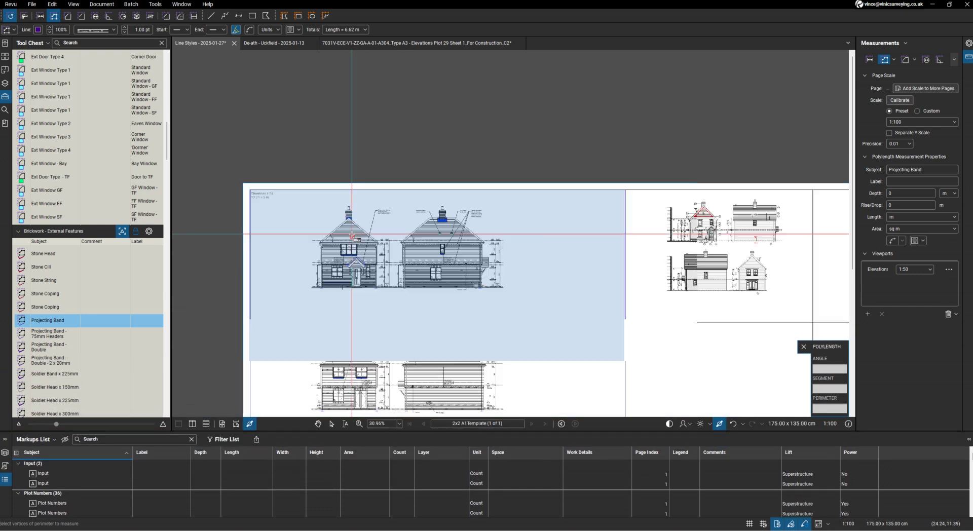
scroll(458, 267, "up", 2)
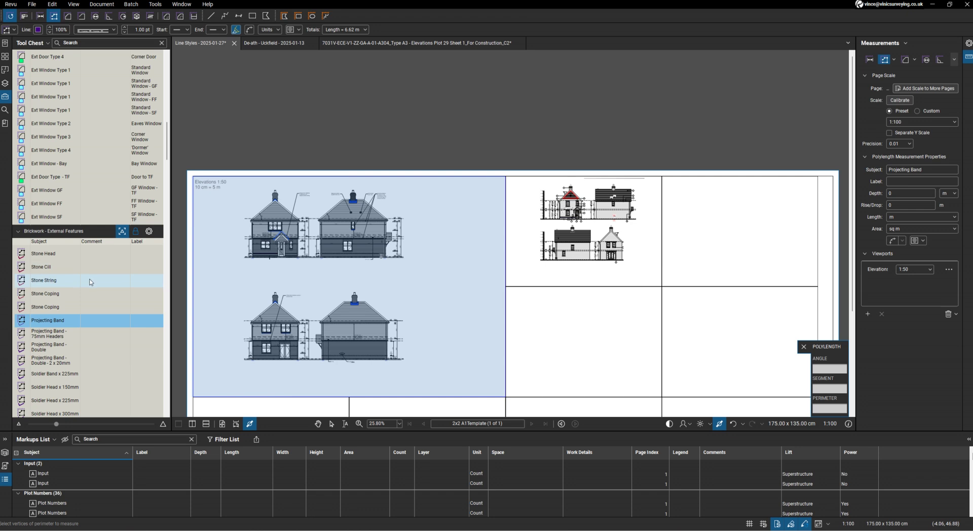
scroll(90, 282, "up", 5)
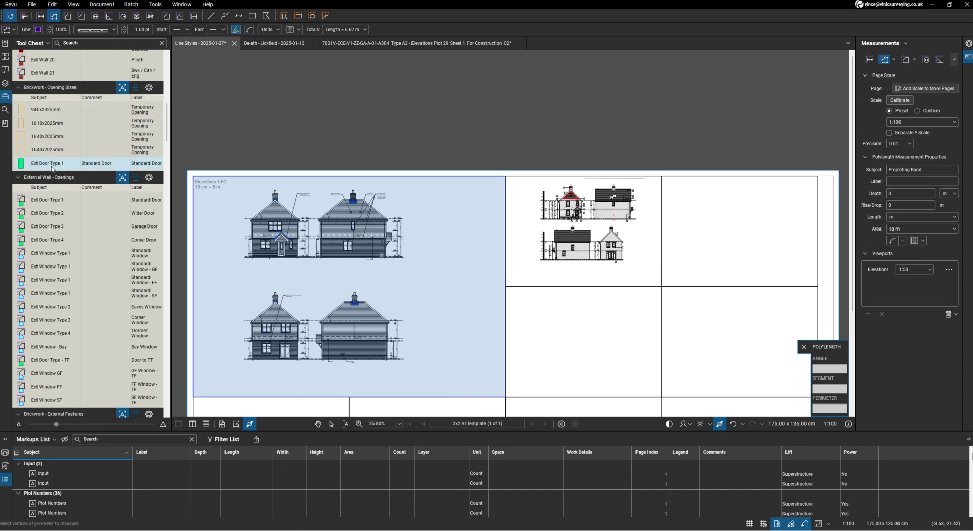
left_click(50, 165)
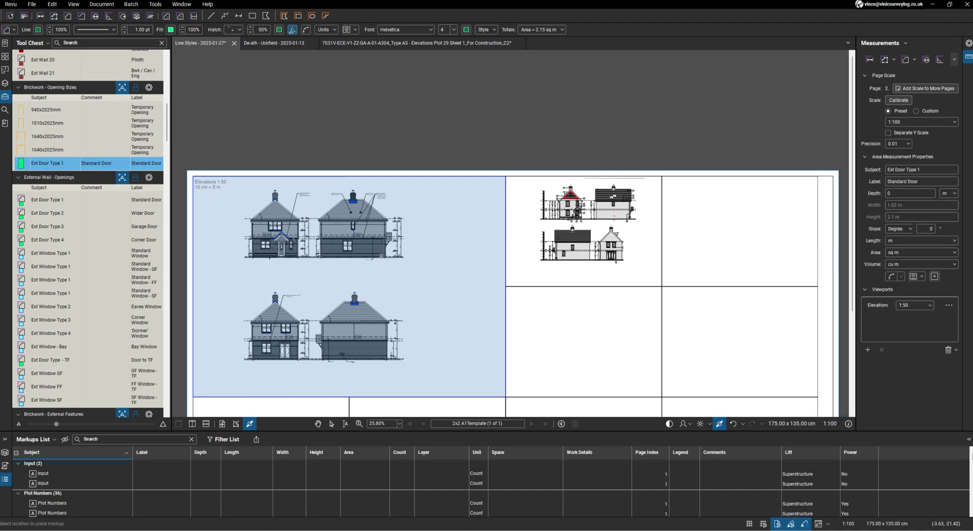
scroll(282, 225, "up", 3)
scroll(265, 246, "up", 8)
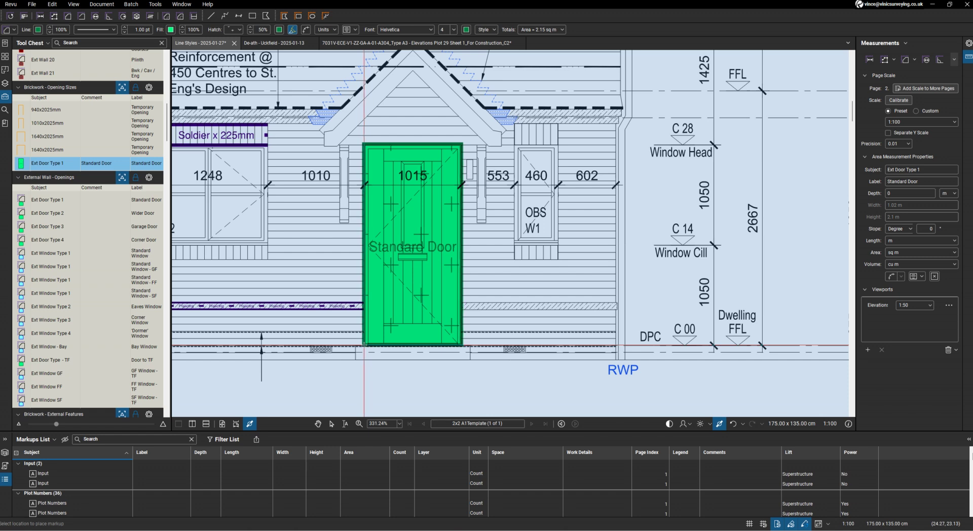
left_click(363, 345)
- Place another Ext Door Type 1 markup over door D1 on the smaller front elevation outside the viewport
scroll(363, 346, "down", 8)
scroll(303, 321, "down", 5)
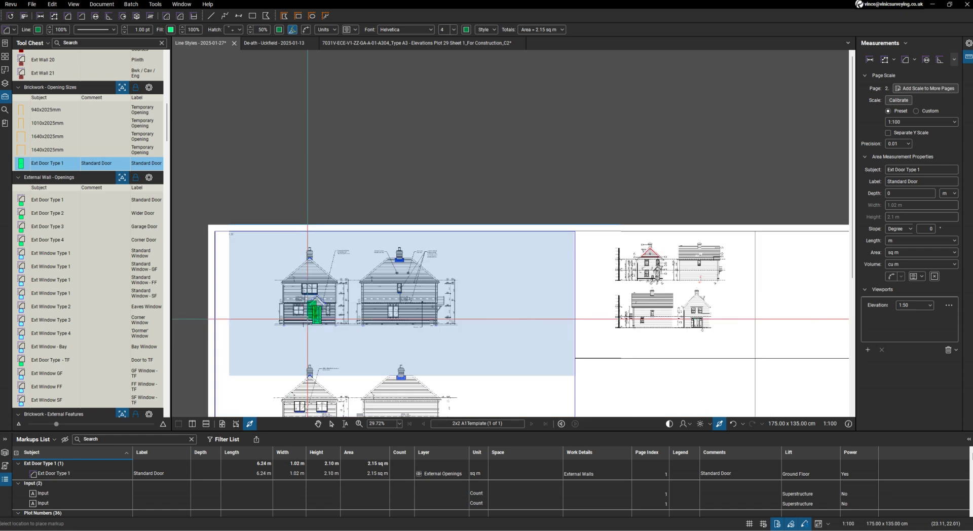
scroll(617, 302, "up", 3)
scroll(504, 275, "up", 9)
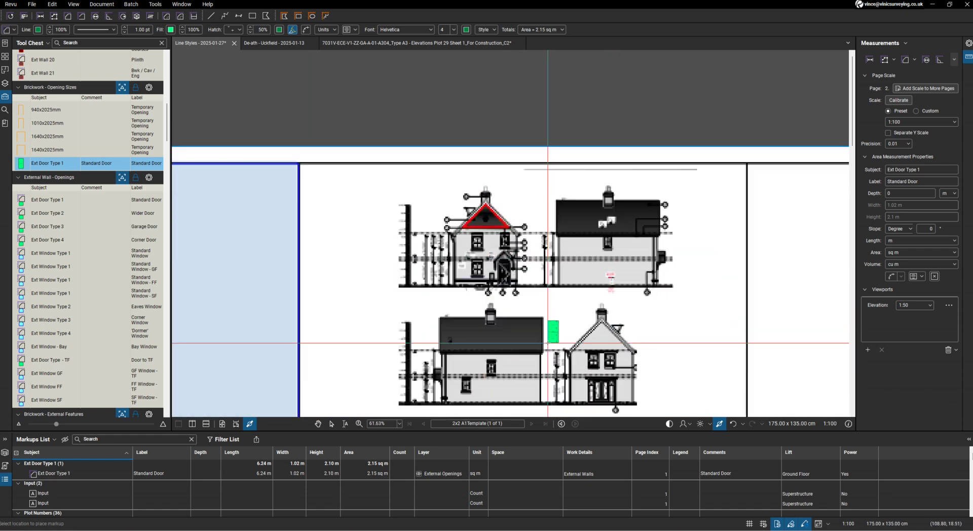
scroll(476, 241, "up", 2)
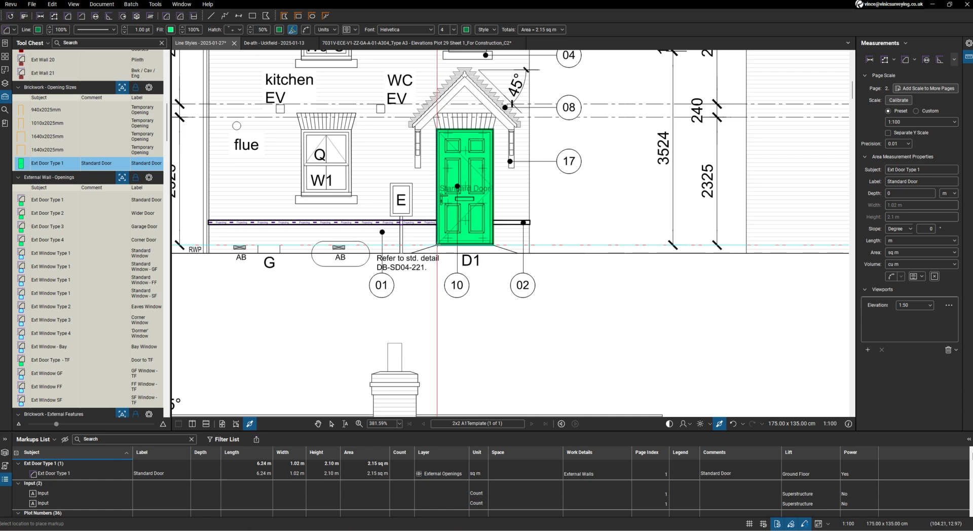
left_click(499, 277)
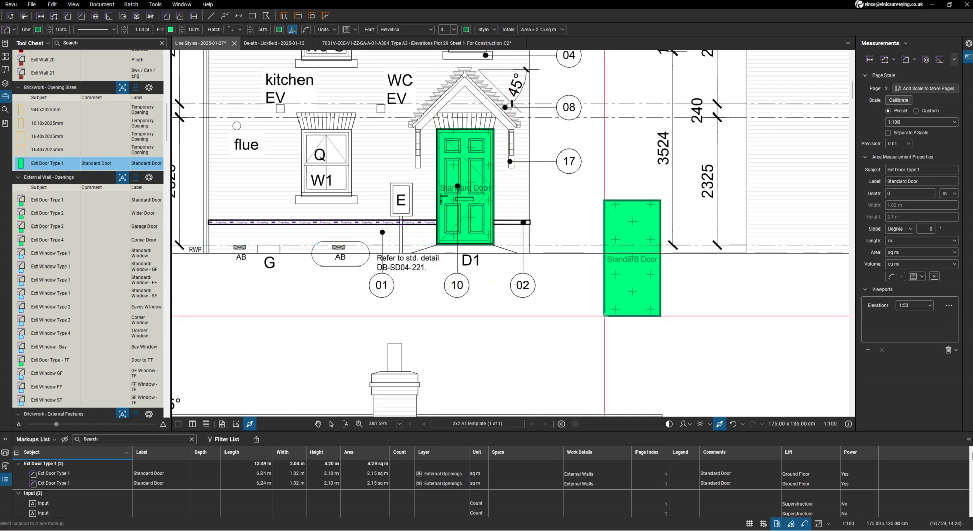
key("Escape")
- Select the two door markups in turn to compare their measurements and appearance
scroll(619, 258, "down", 6)
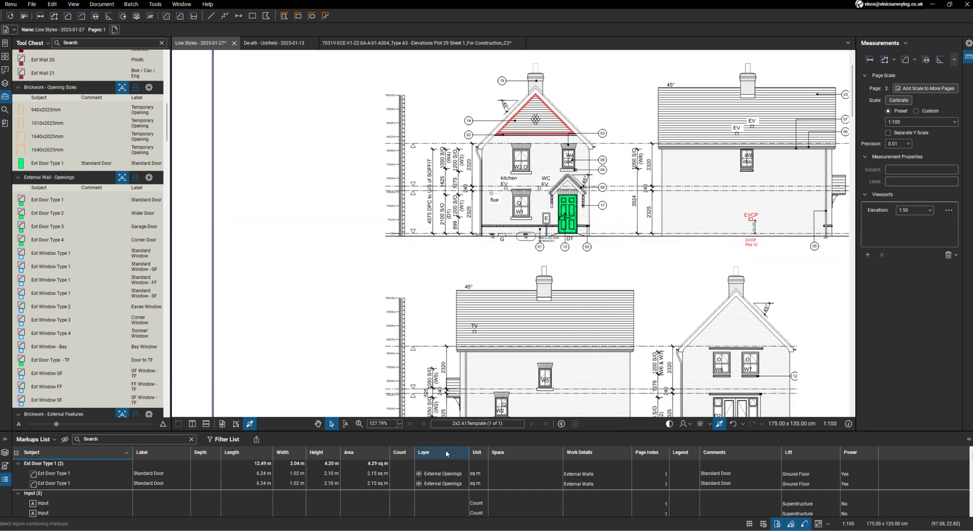
left_click(570, 217)
left_click(335, 484)
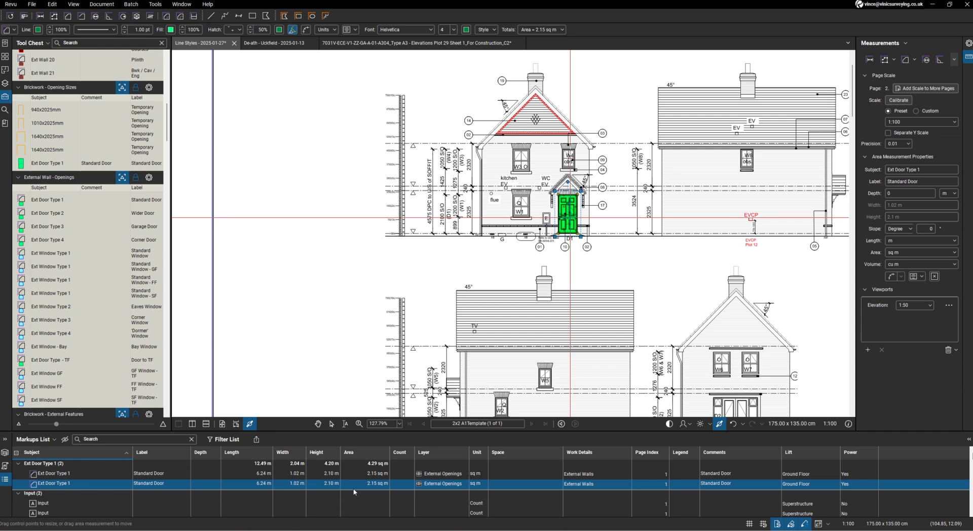
scroll(693, 299, "down", 8)
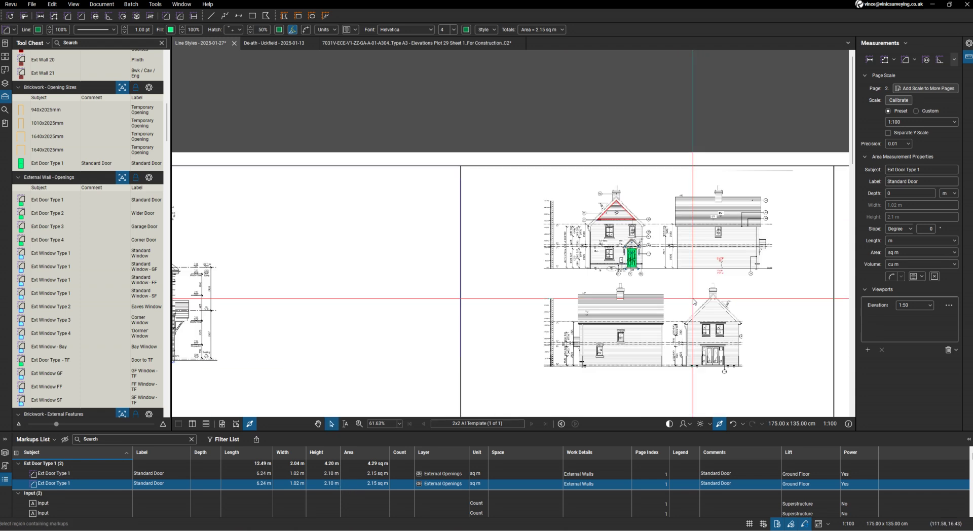
scroll(314, 329, "up", 5)
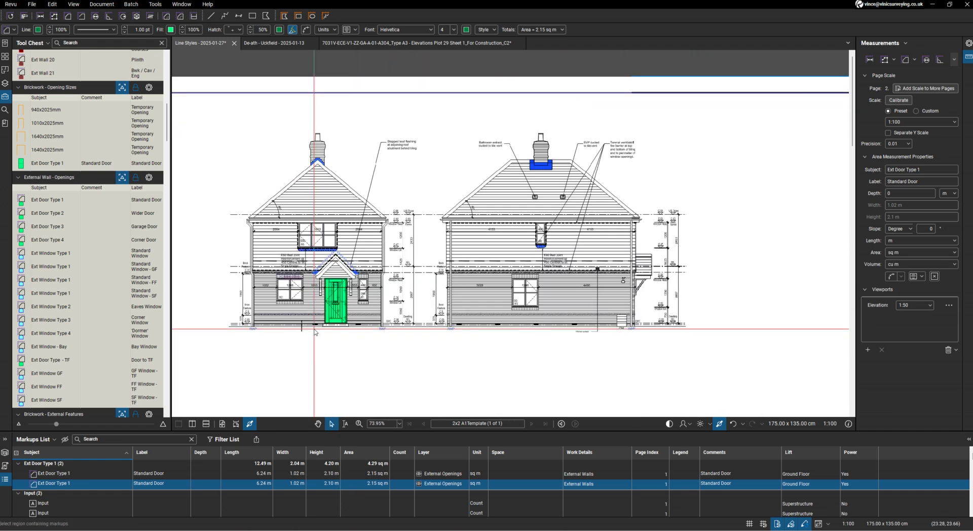
left_click(352, 296)
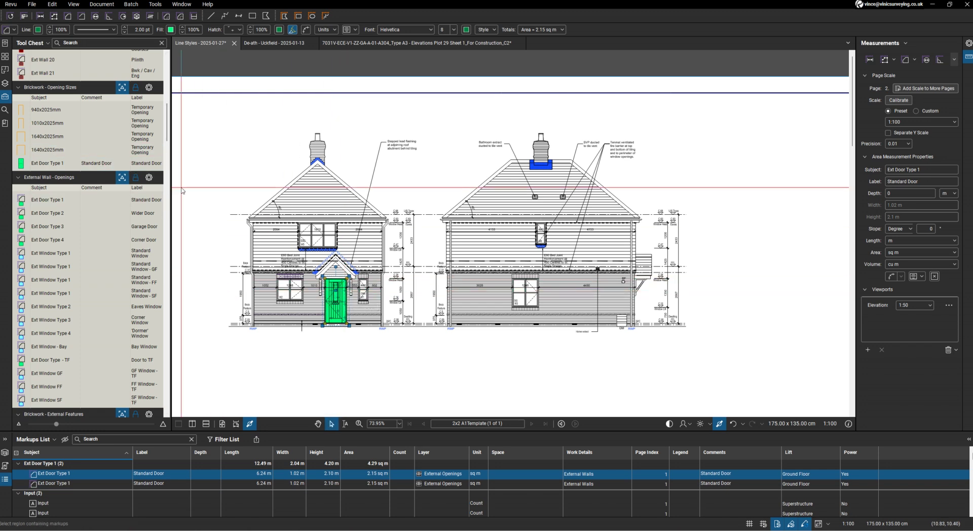
- Draw a Projecting Band about 1.61 m long from the door's right edge to the wall end on the 1:50 front elevation
scroll(115, 272, "down", 3)
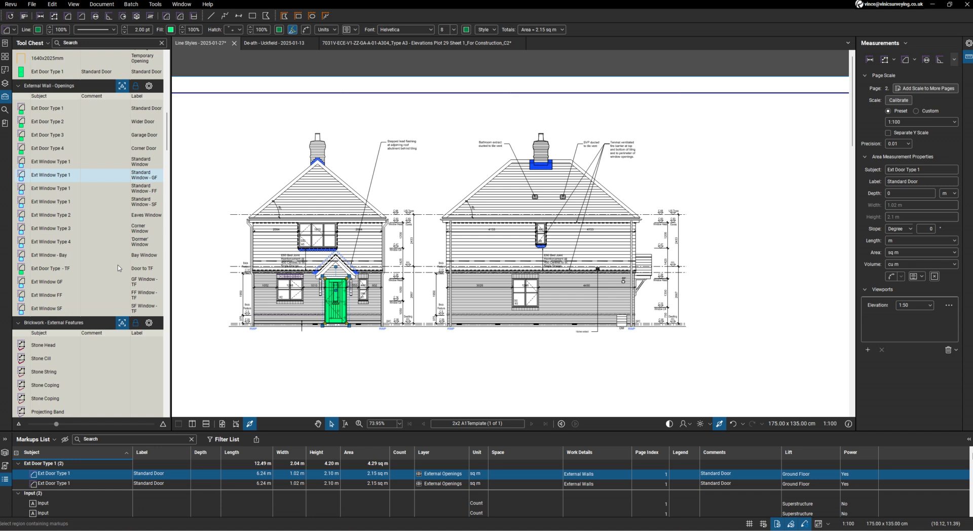
scroll(119, 268, "down", 3)
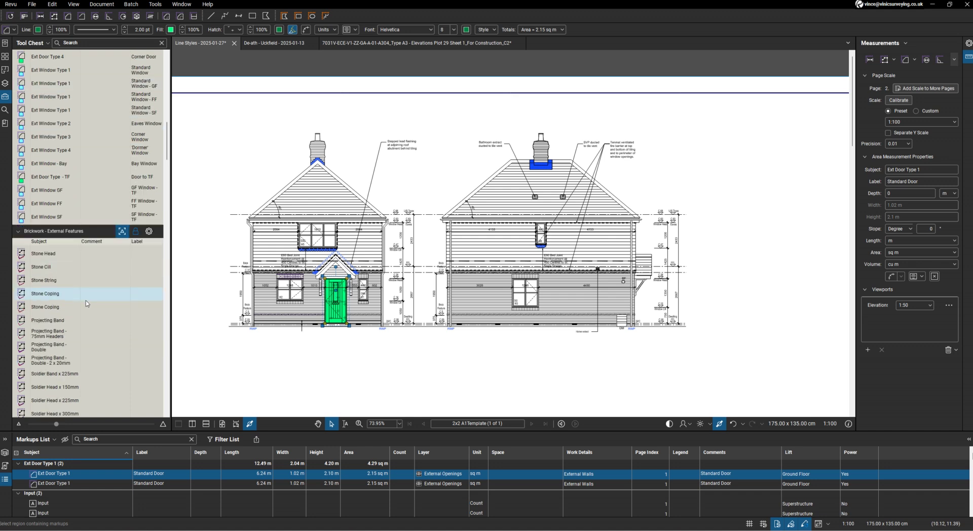
left_click(57, 324)
scroll(256, 320, "up", 5)
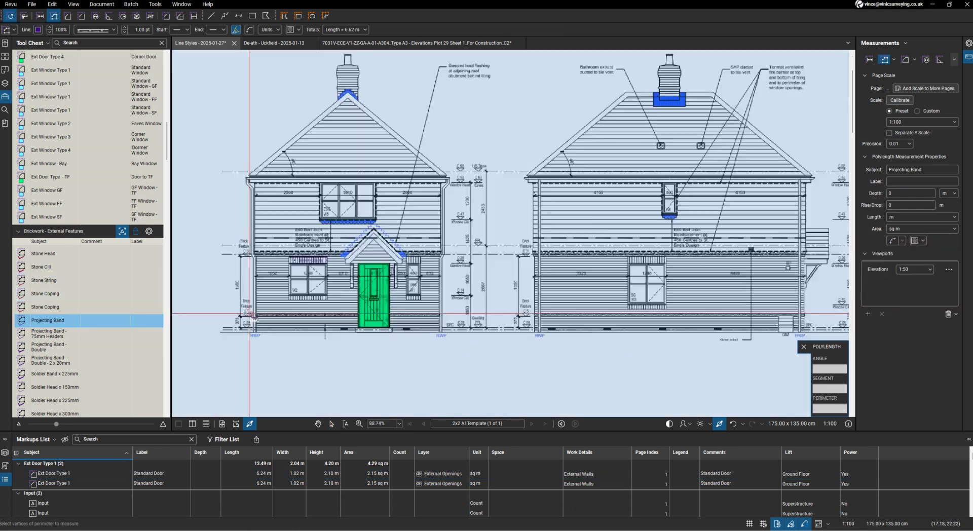
scroll(257, 320, "up", 2)
scroll(450, 314, "down", 6)
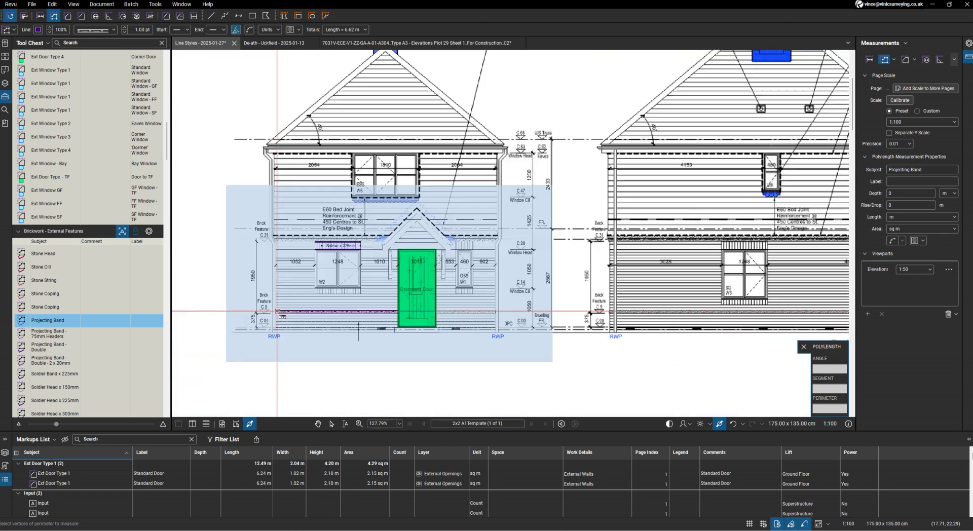
scroll(446, 312, "up", 6)
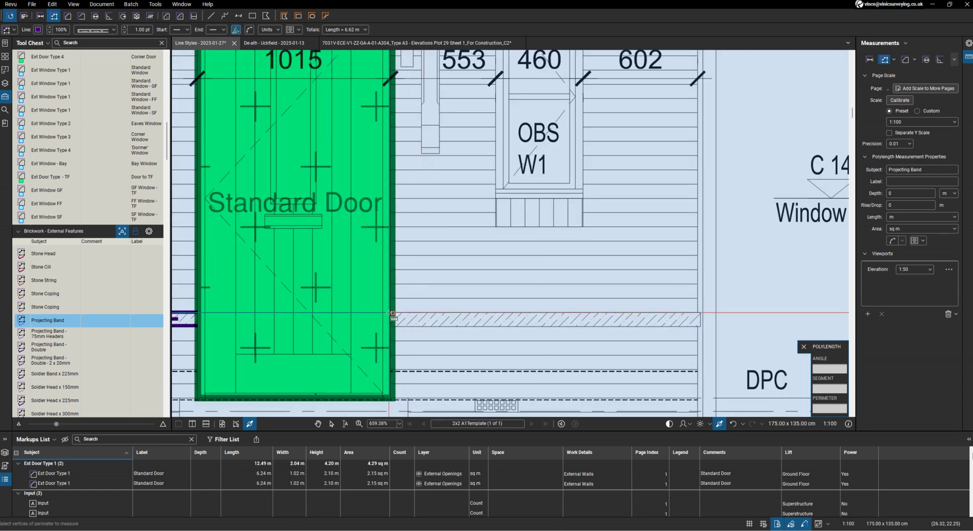
left_click(391, 313)
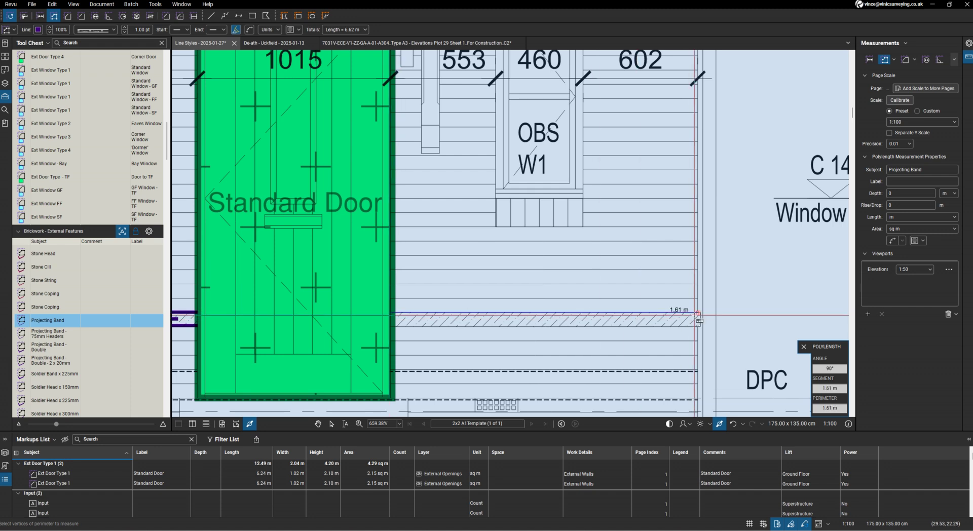
left_click(698, 313)
key("Return")
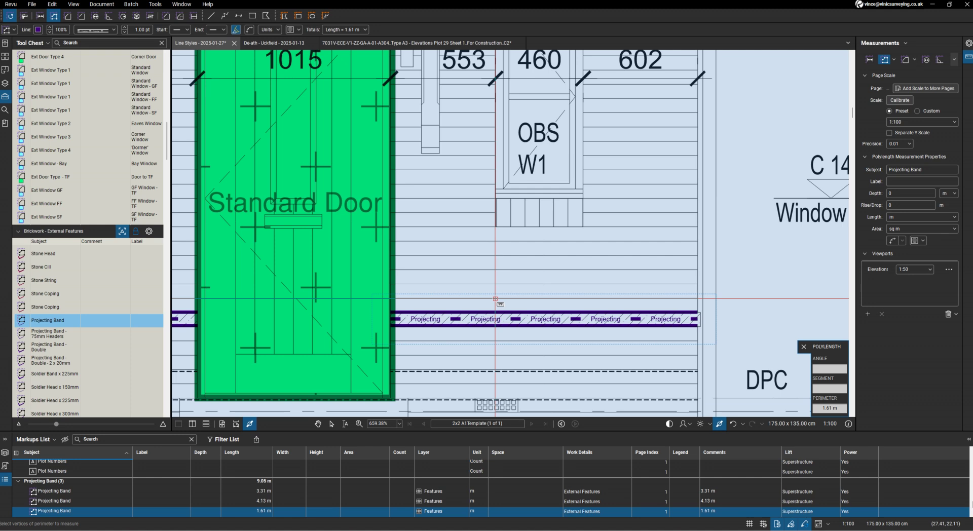
- Draw a Projecting Band about 0.65 m long from door D1's right edge to the wall end on the smaller front elevation
scroll(444, 304, "down", 6)
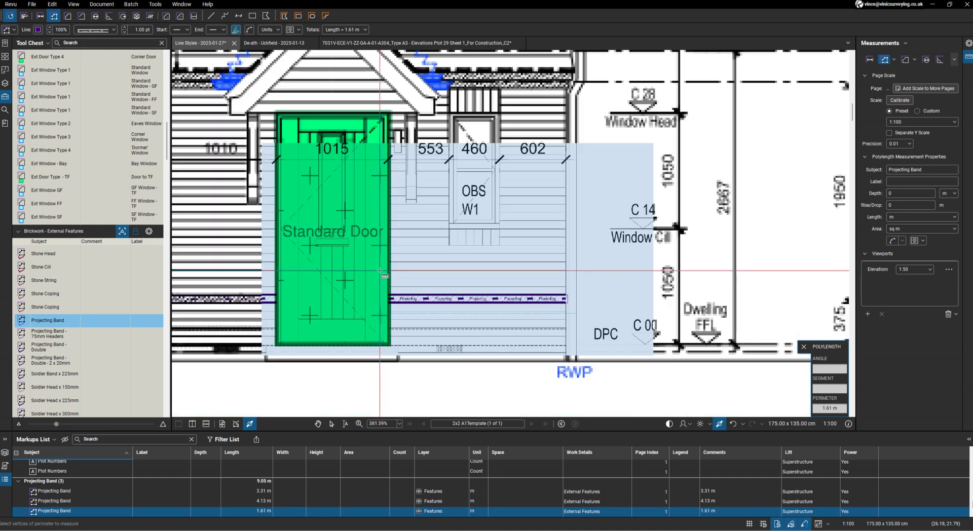
scroll(368, 272, "down", 8)
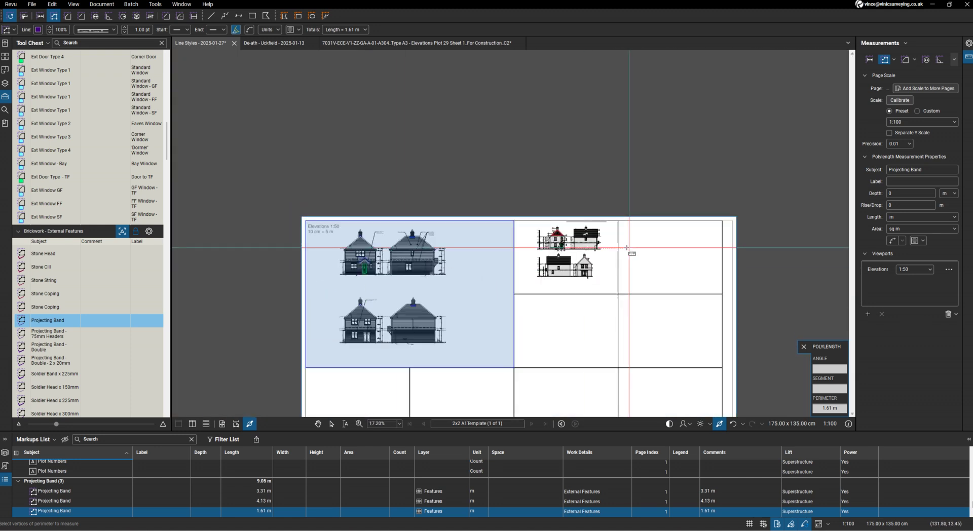
scroll(507, 248, "up", 4)
scroll(415, 319, "up", 4)
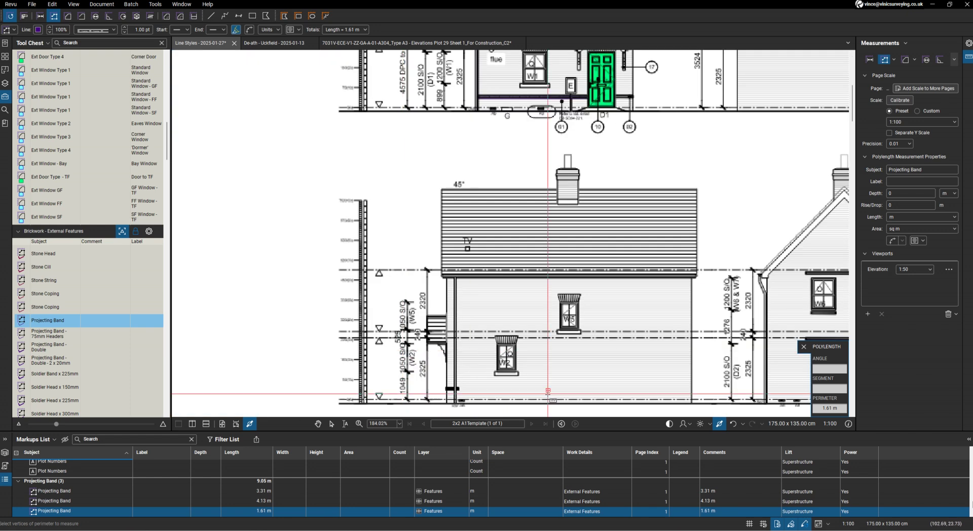
scroll(632, 83, "up", 5)
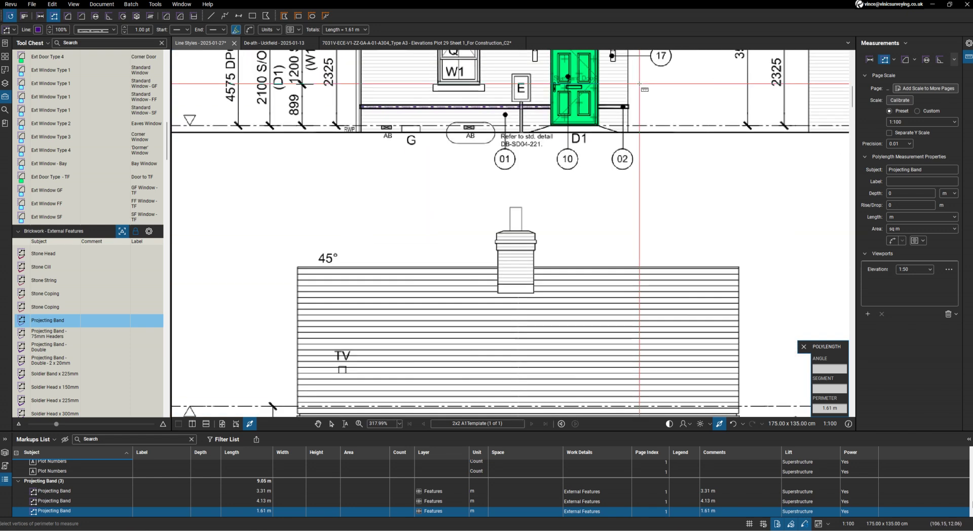
scroll(633, 83, "up", 2)
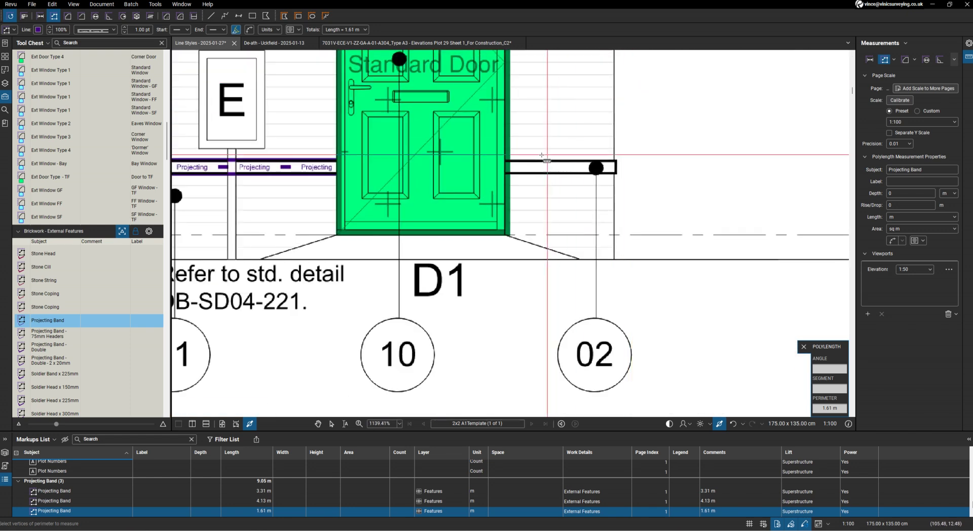
left_click(505, 162)
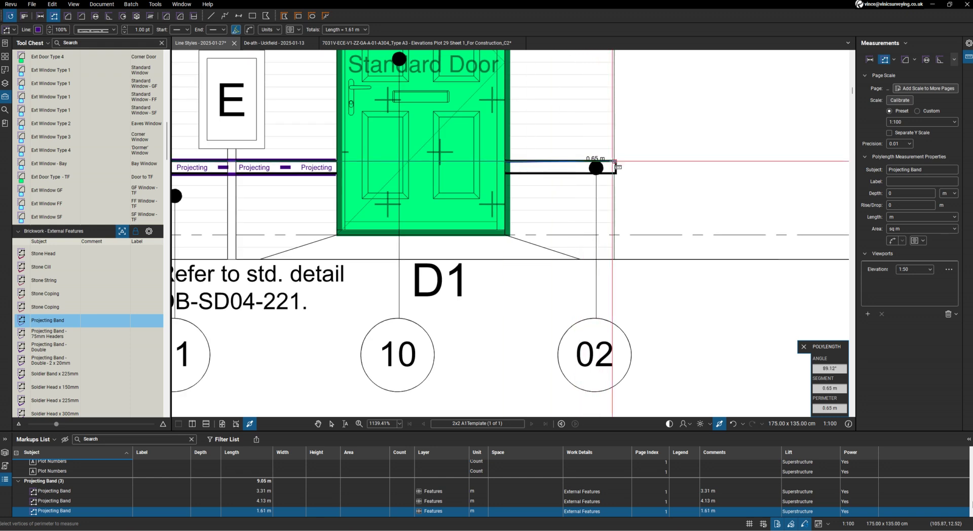
double_click(614, 162)
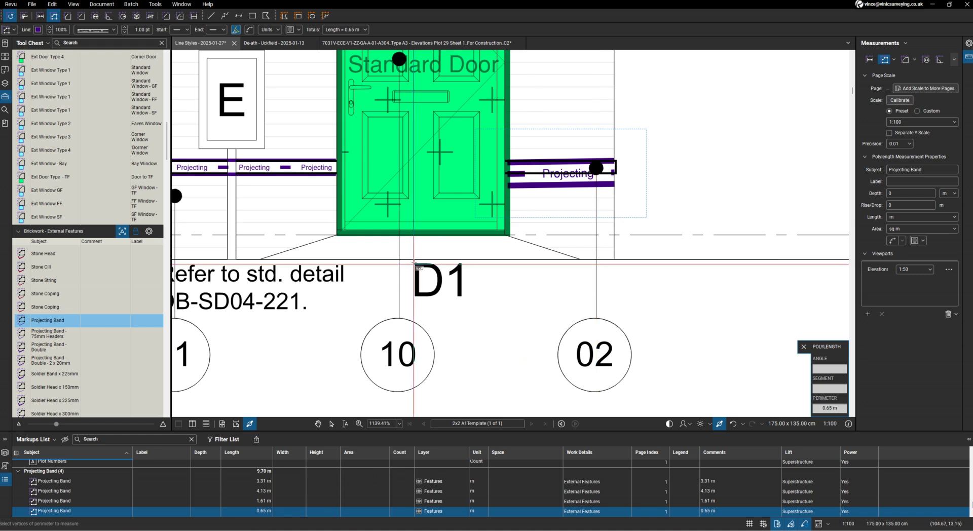
- Adjust the short projecting band's start point to the edge of door D1 and set its line width to 0.5 pt
scroll(515, 181, "up", 4)
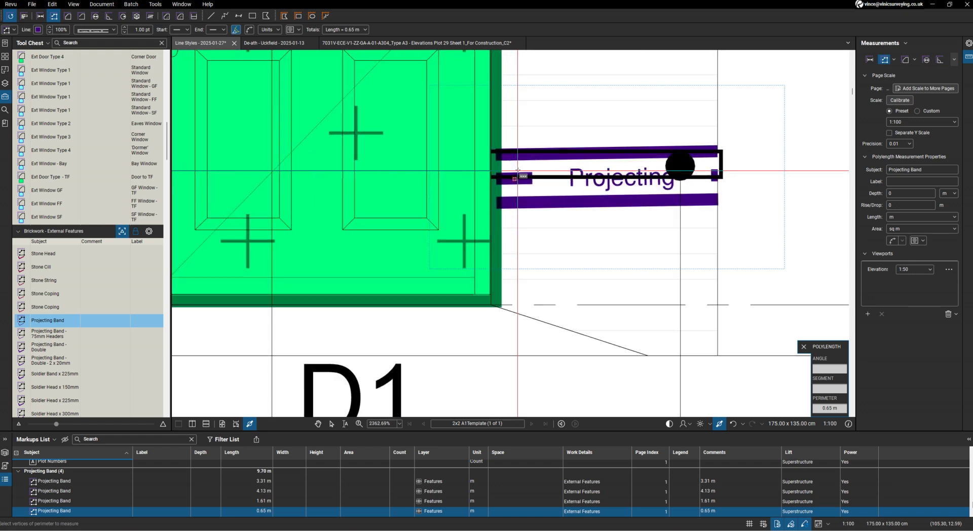
key("Escape")
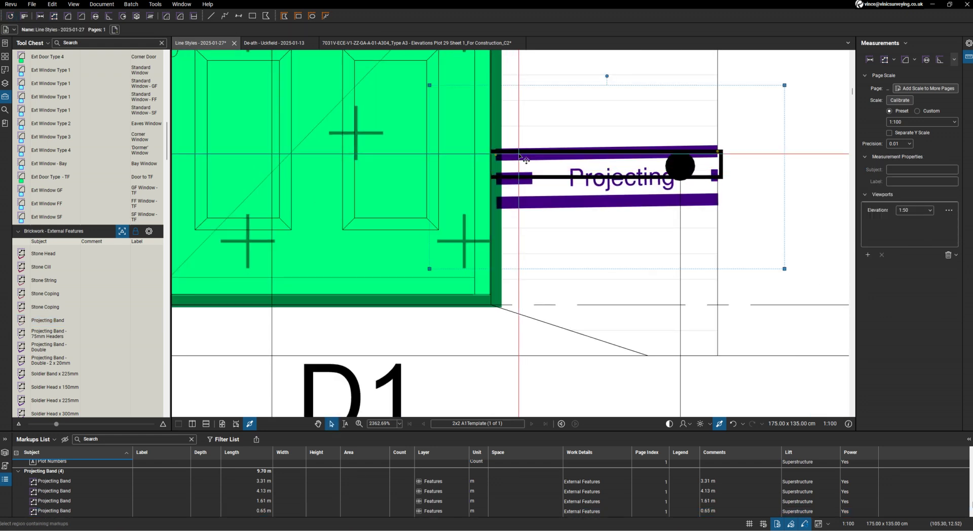
scroll(489, 164, "up", 4)
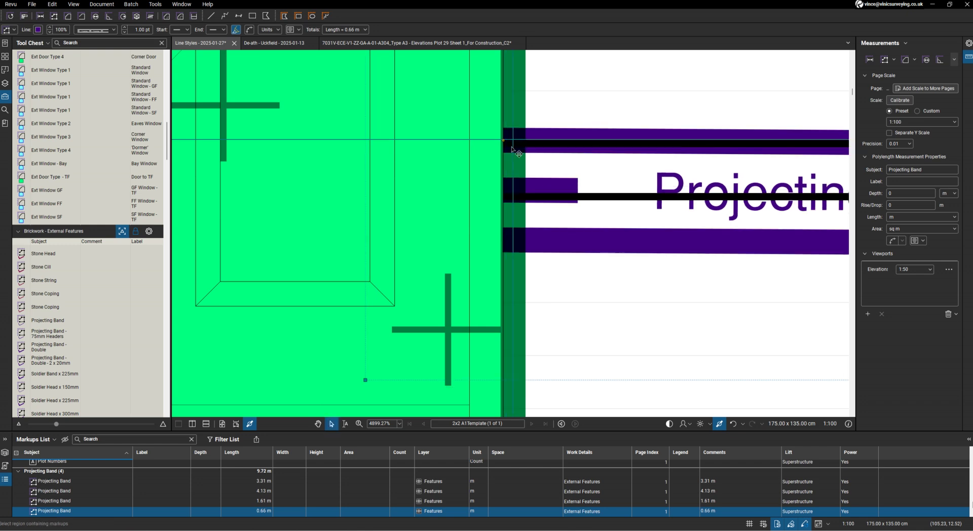
scroll(508, 133, "down", 8)
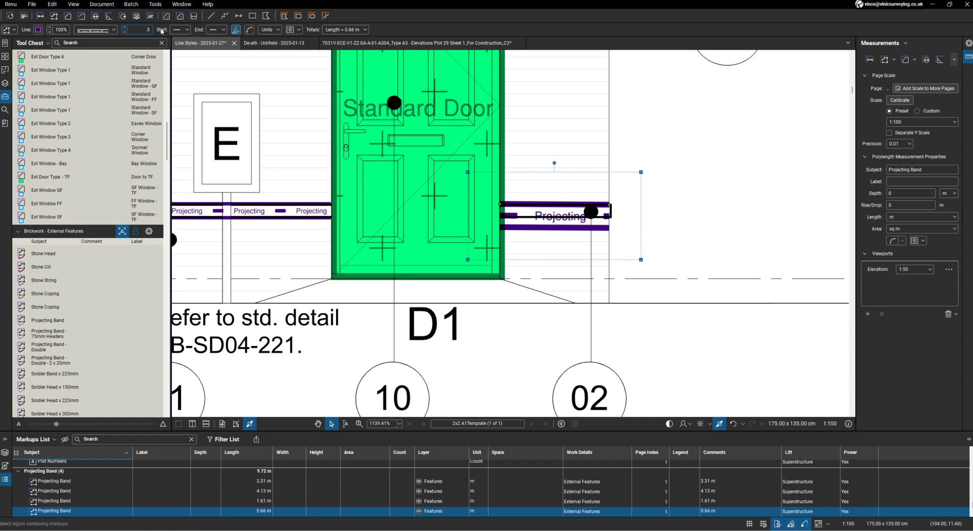
key("Return")
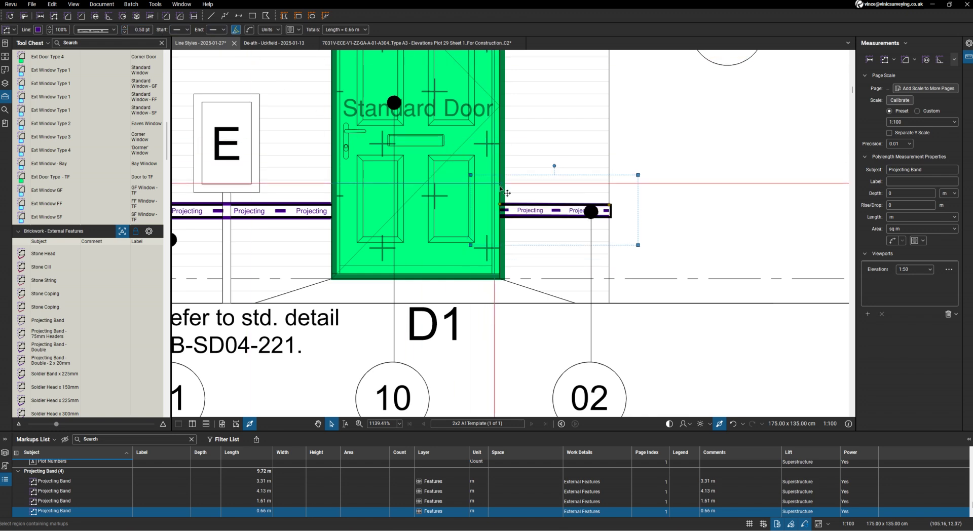
scroll(705, 243, "up", 4)
scroll(709, 249, "down", 3)
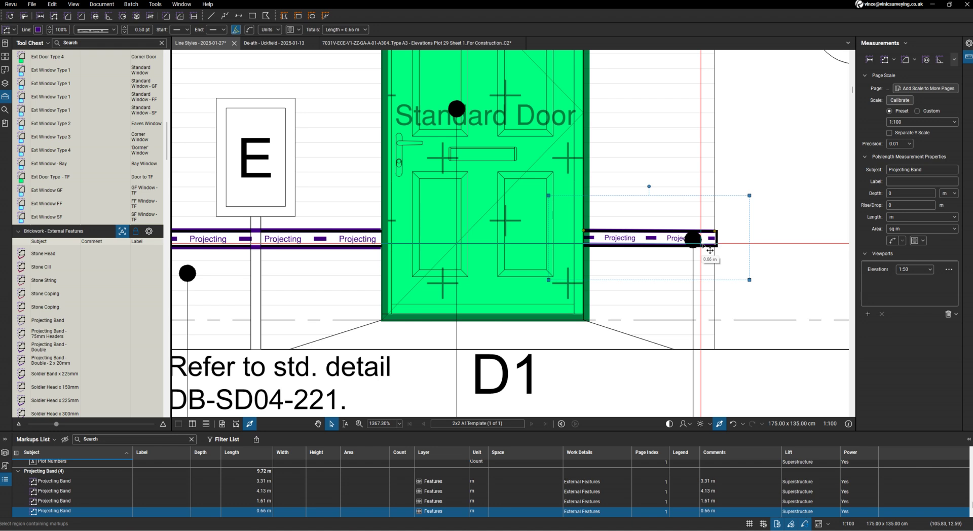
scroll(709, 250, "down", 5)
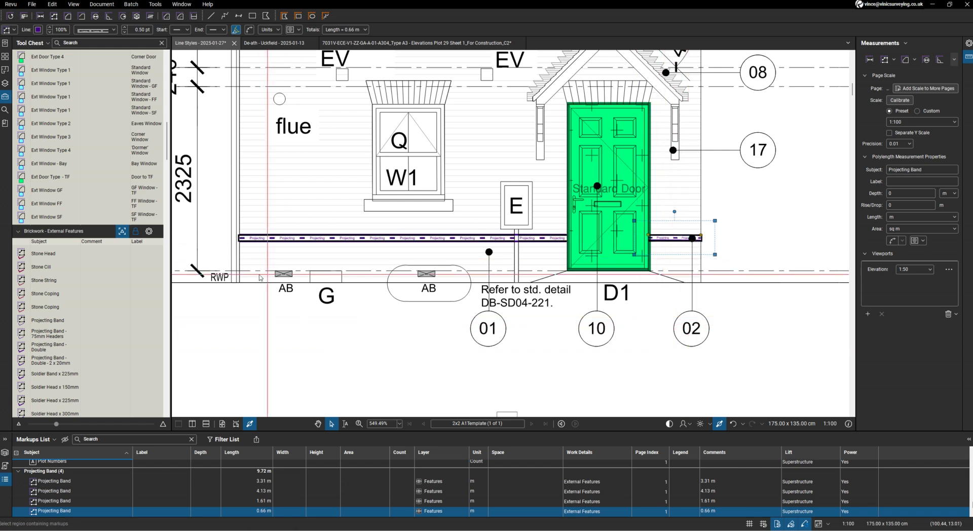
- Place a Chimney - Dummy count symbol over the chimney on the smaller front elevation
left_click(51, 320)
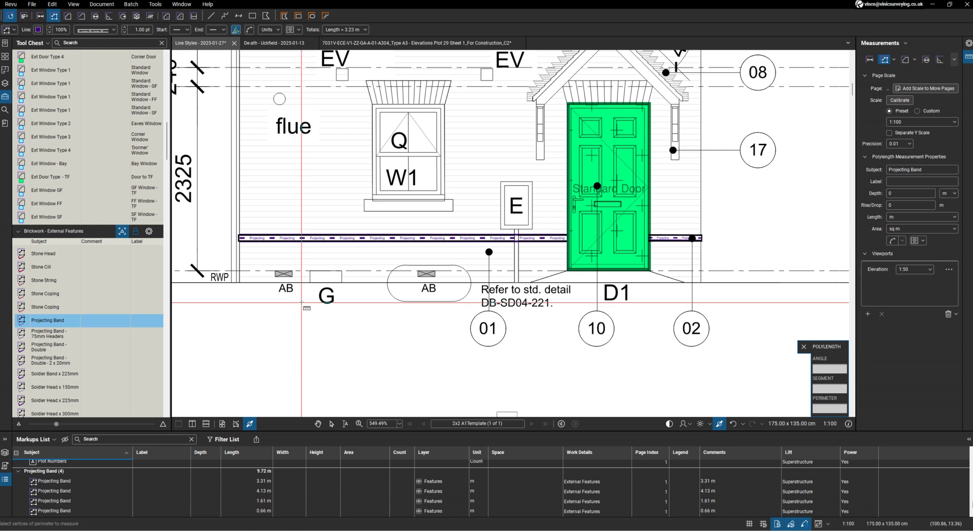
scroll(345, 309, "up", 3)
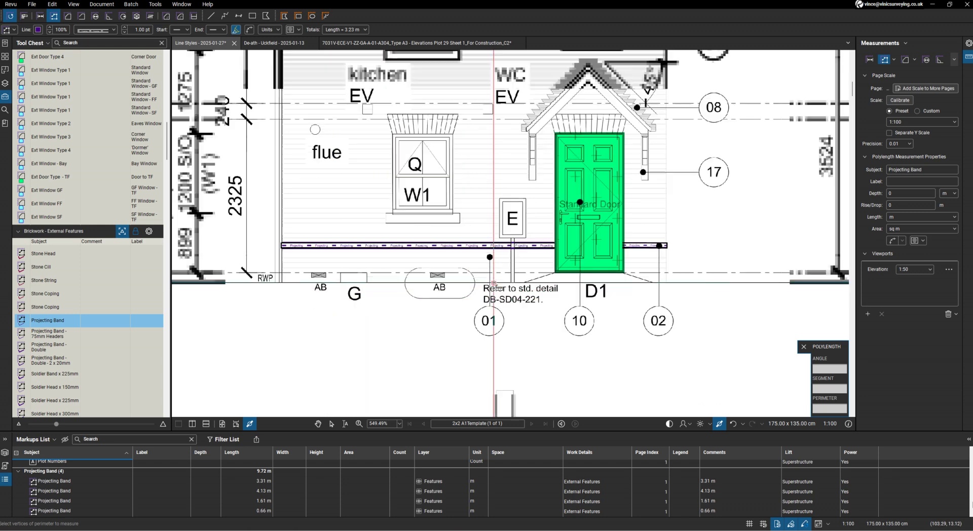
scroll(107, 309, "down", 10)
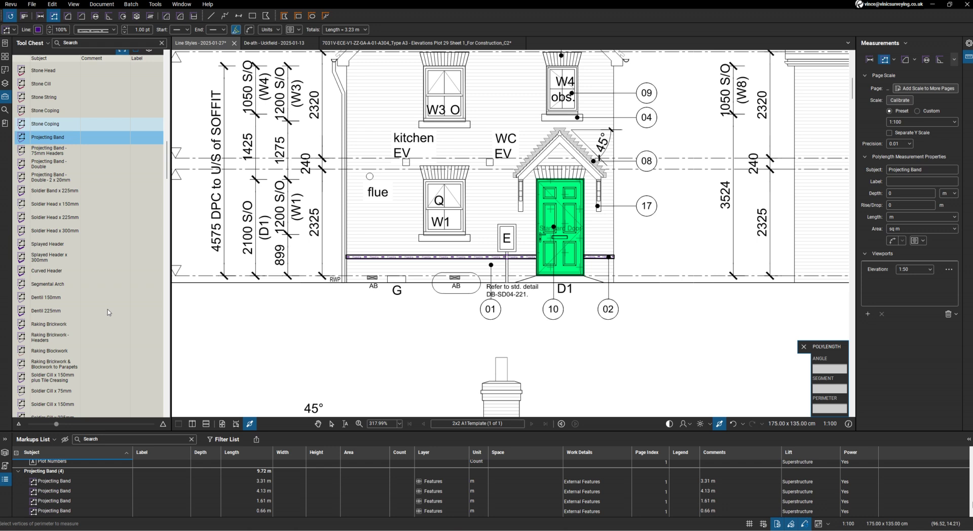
scroll(107, 309, "down", 5)
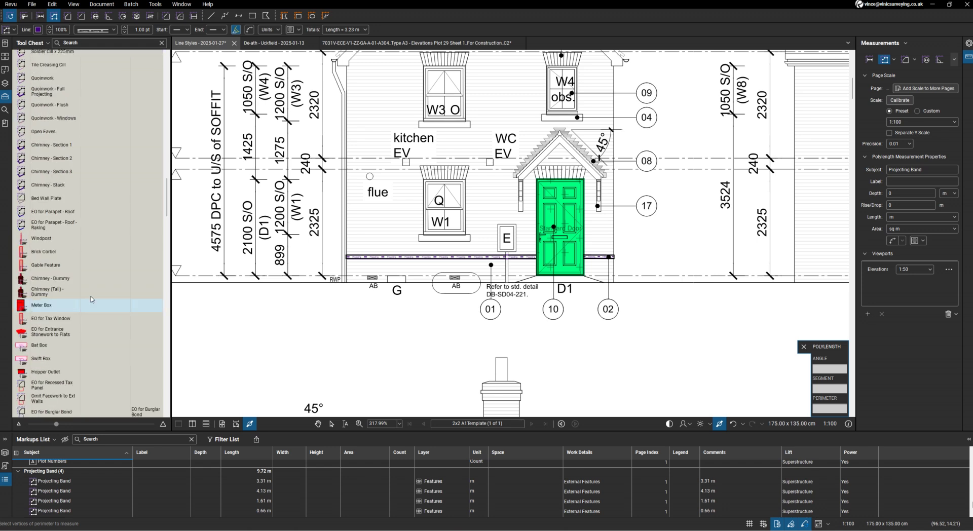
left_click(55, 279)
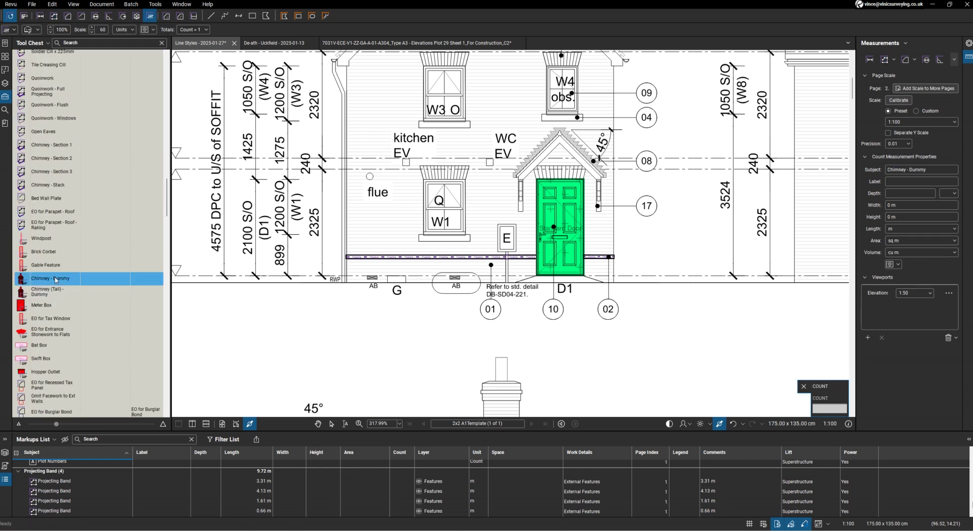
scroll(289, 347, "down", 3)
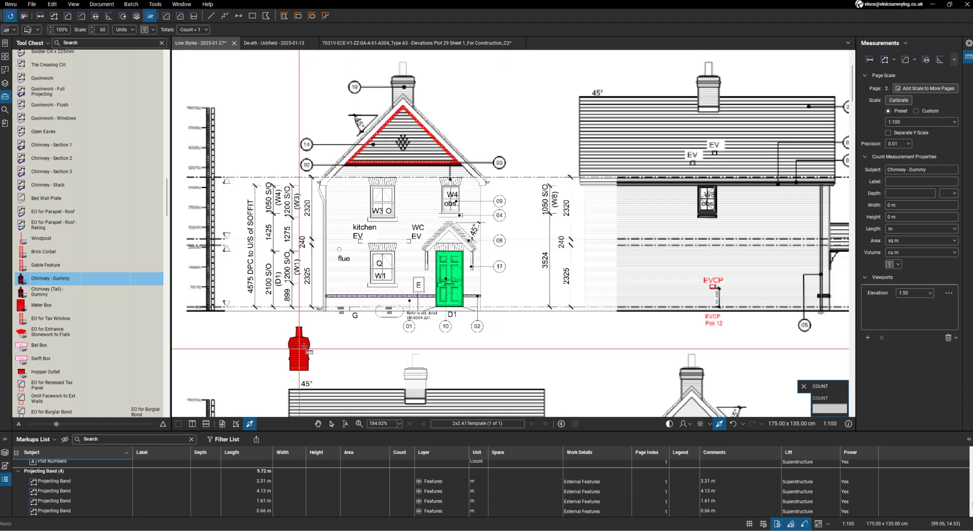
scroll(416, 67, "down", 2)
scroll(433, 121, "up", 5)
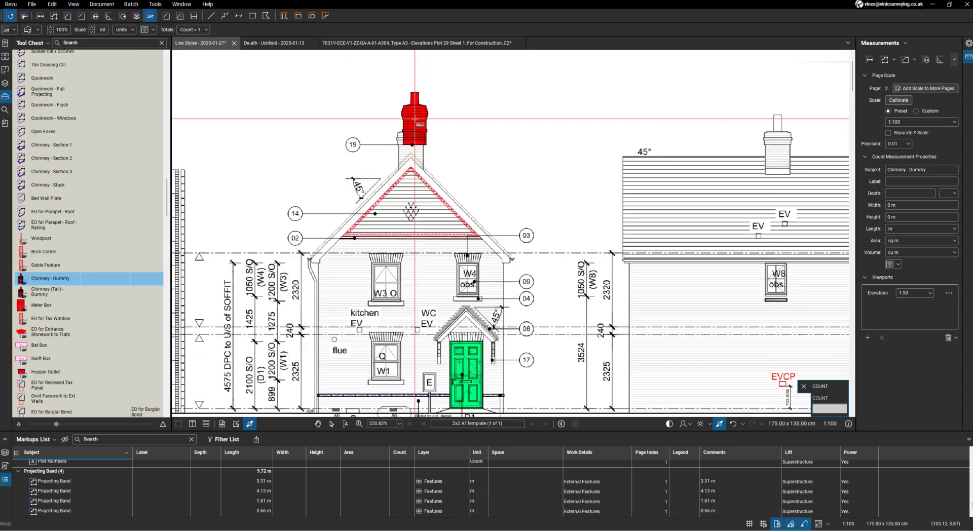
left_click(409, 162)
- Add a second Chimney - Dummy symbol over the 1:50 front elevation's chimney and set the symbol scale to 120
scroll(681, 262, "down", 15)
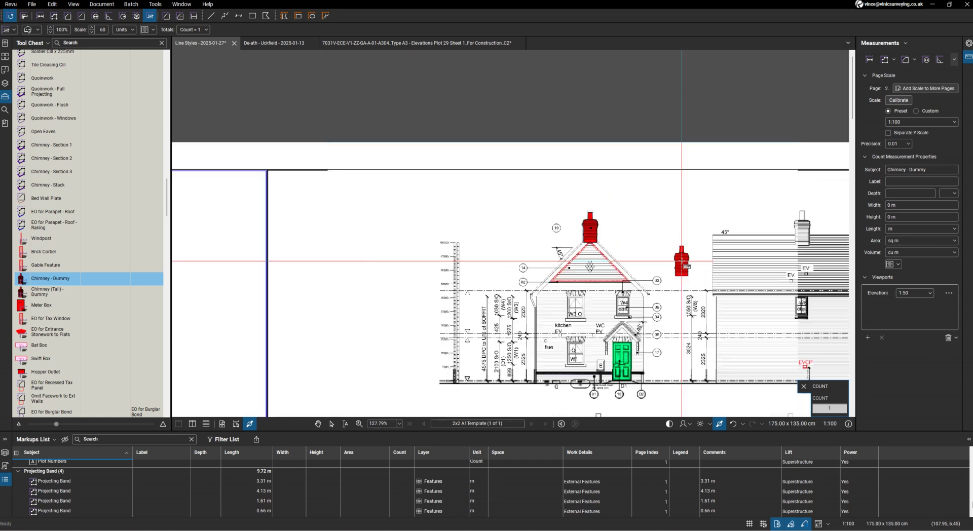
scroll(244, 257, "up", 12)
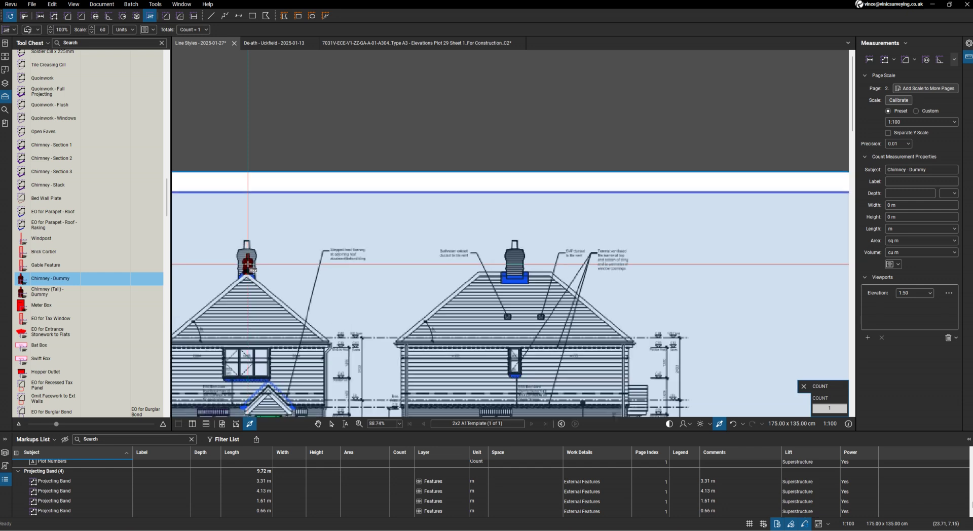
left_click(244, 258)
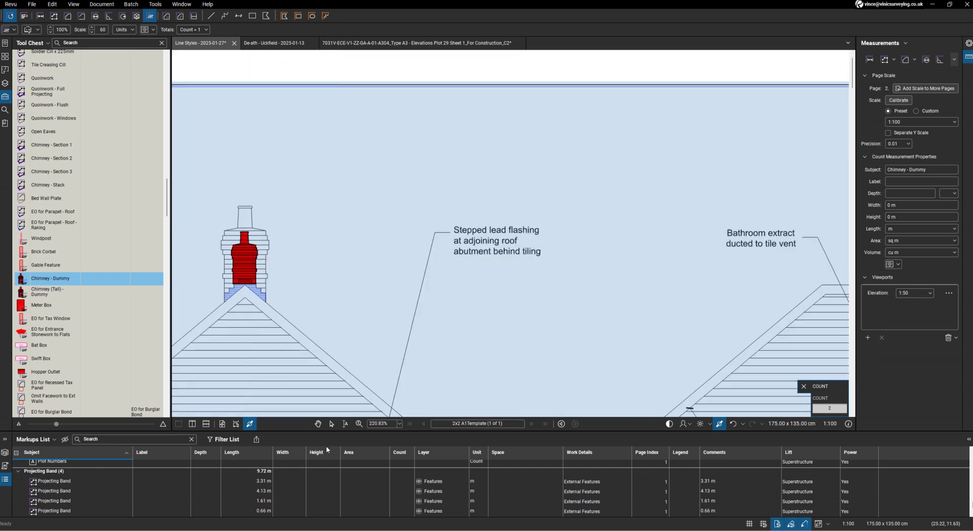
key("Escape")
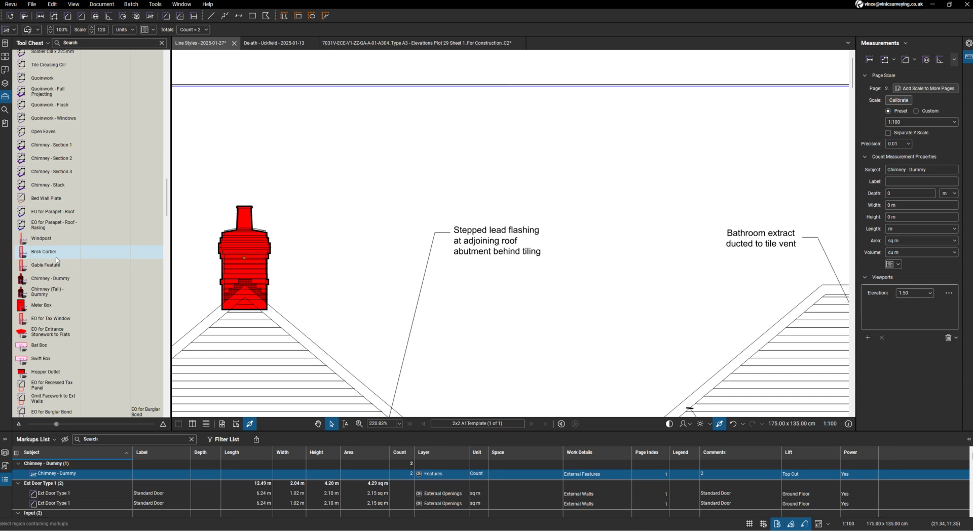
- Start a separate Chimney - Dummy count for the chimneys on the elevations
left_click(51, 280)
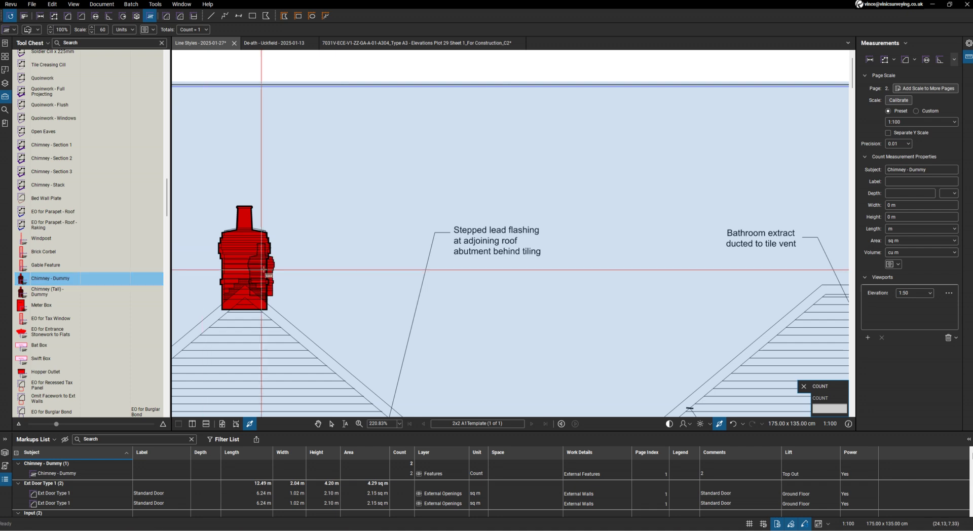
scroll(336, 204, "down", 9)
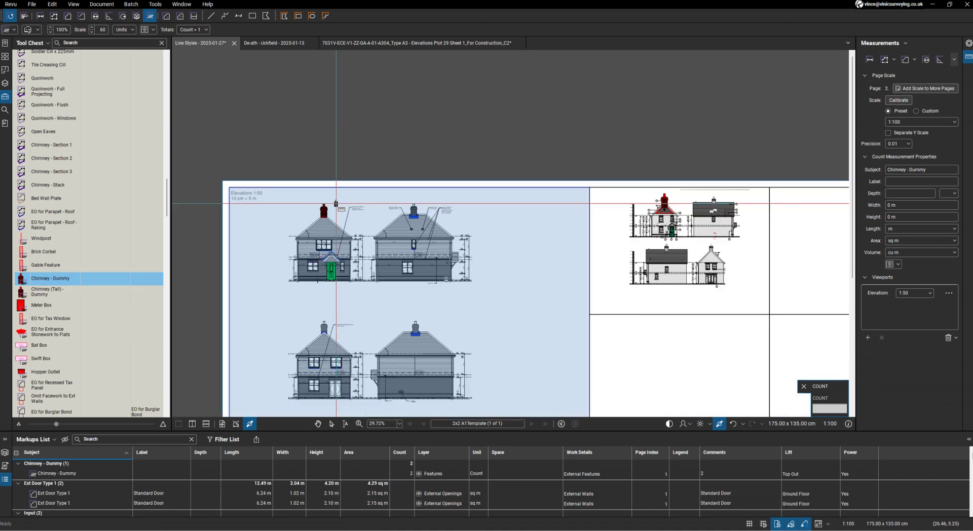